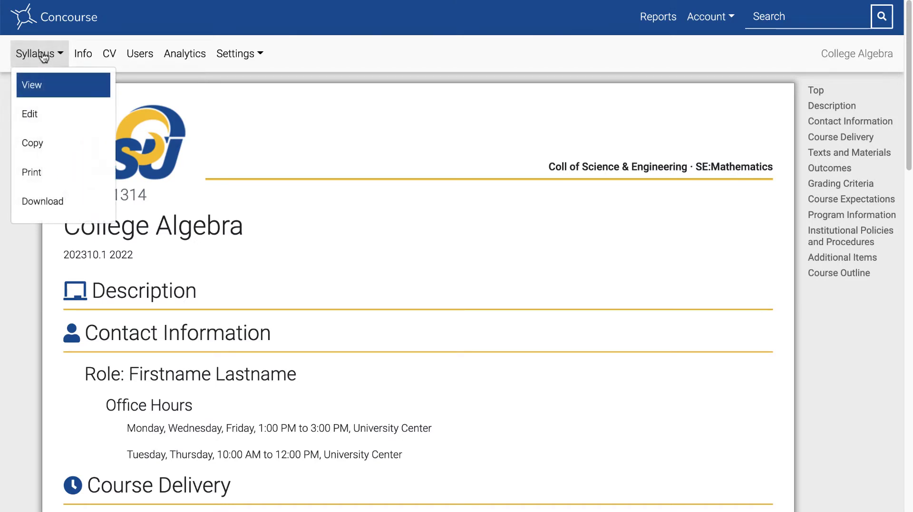
Open the College Algebra syllabus for editing and look through its sections down to the Course Outline
left_click(24, 115)
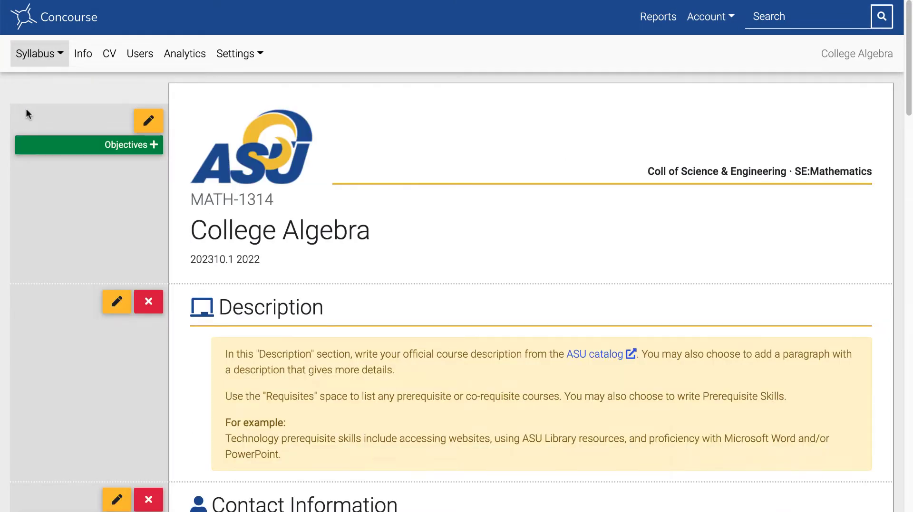
scroll(544, 305, "down", 2)
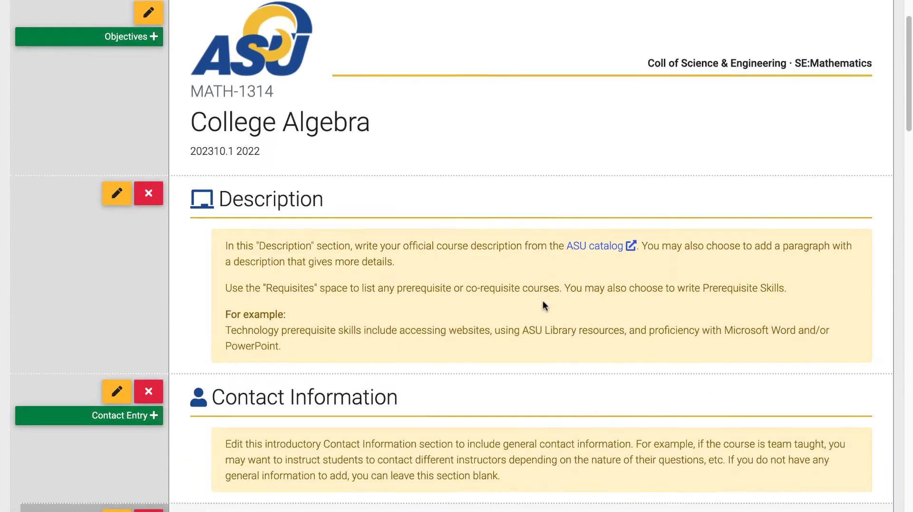
scroll(545, 306, "down", 14)
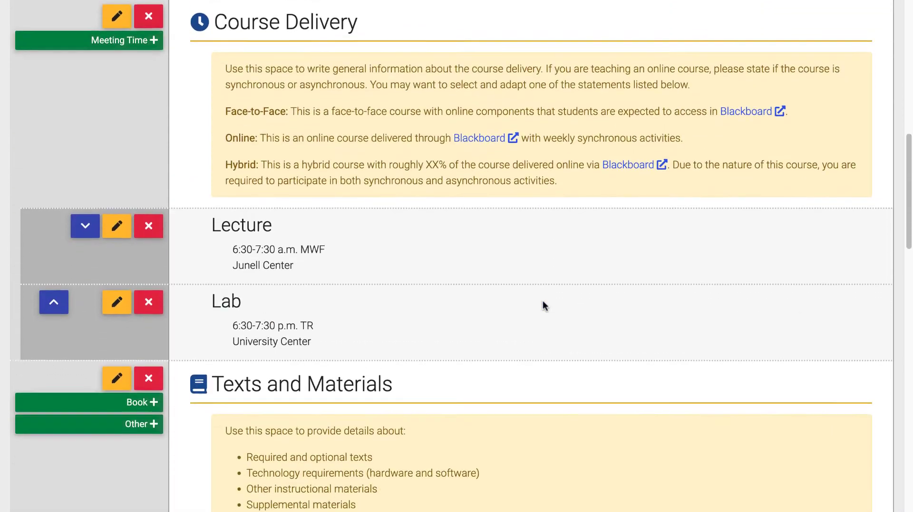
scroll(544, 306, "down", 14)
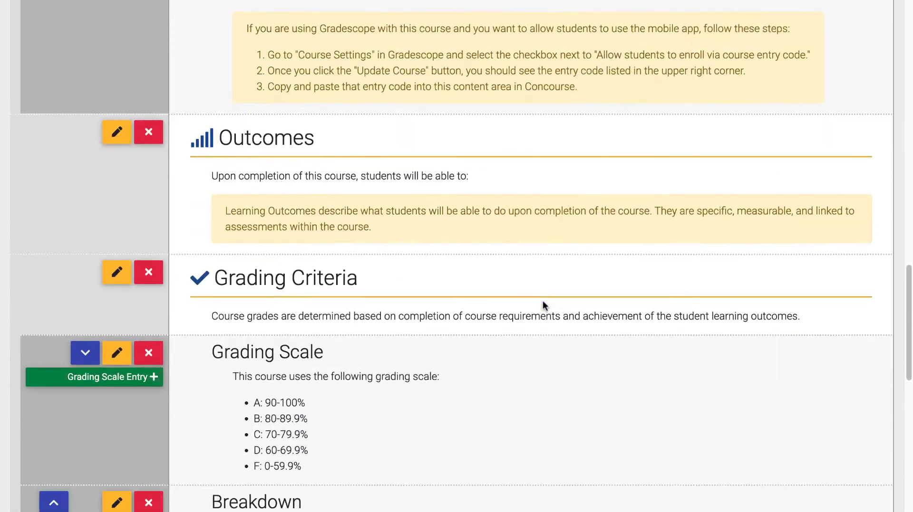
scroll(544, 306, "down", 5)
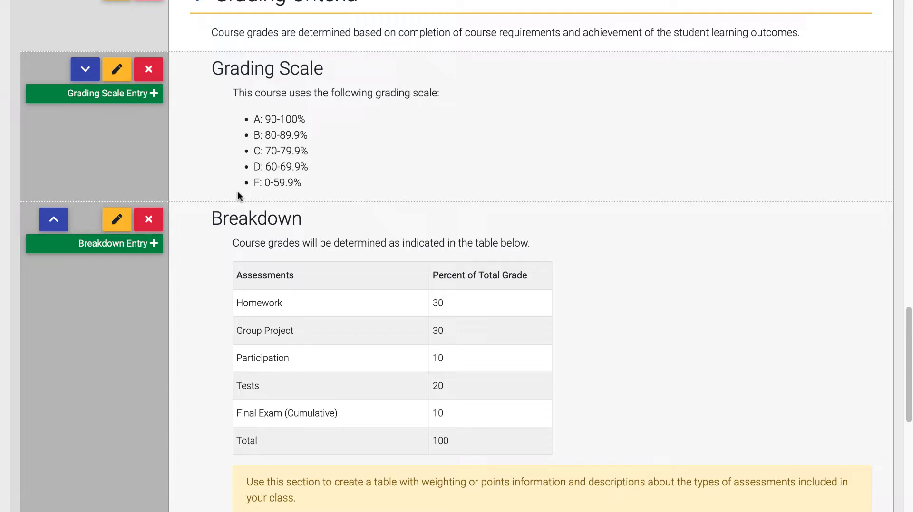
scroll(249, 257, "down", 1)
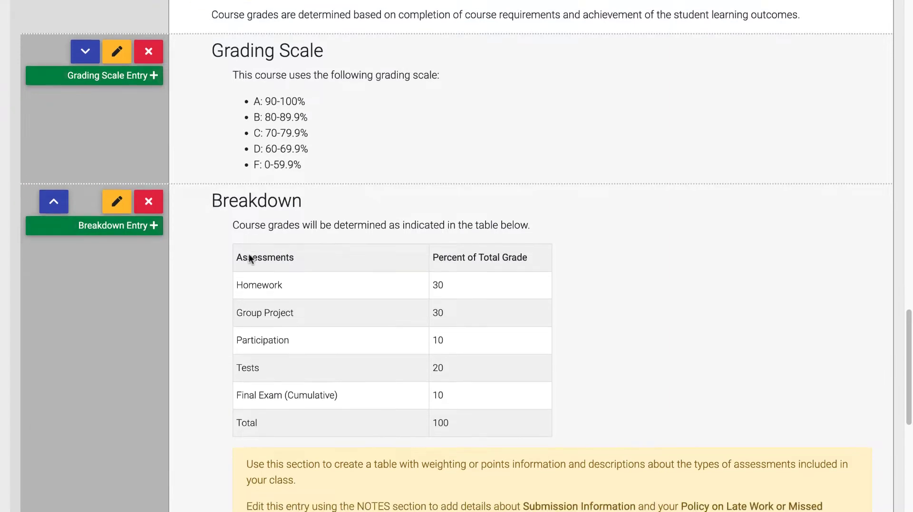
scroll(249, 258, "down", 3)
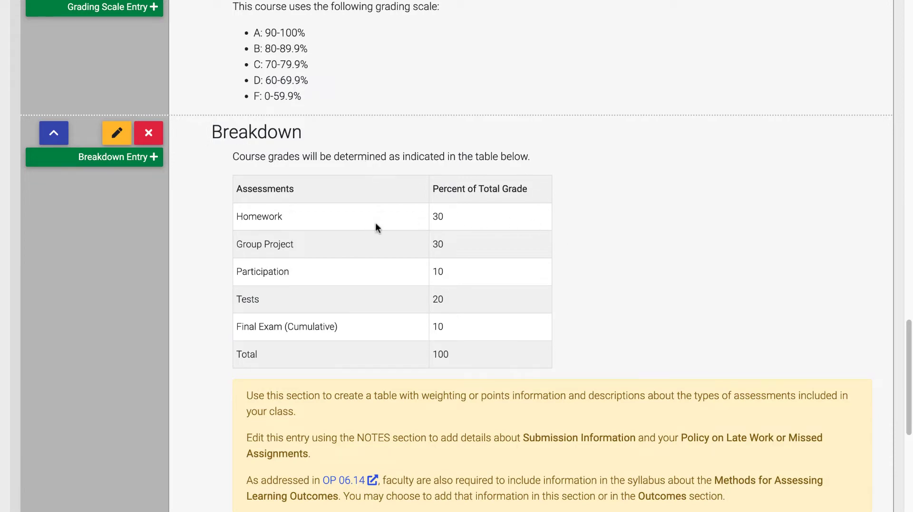
scroll(596, 205, "up", 2)
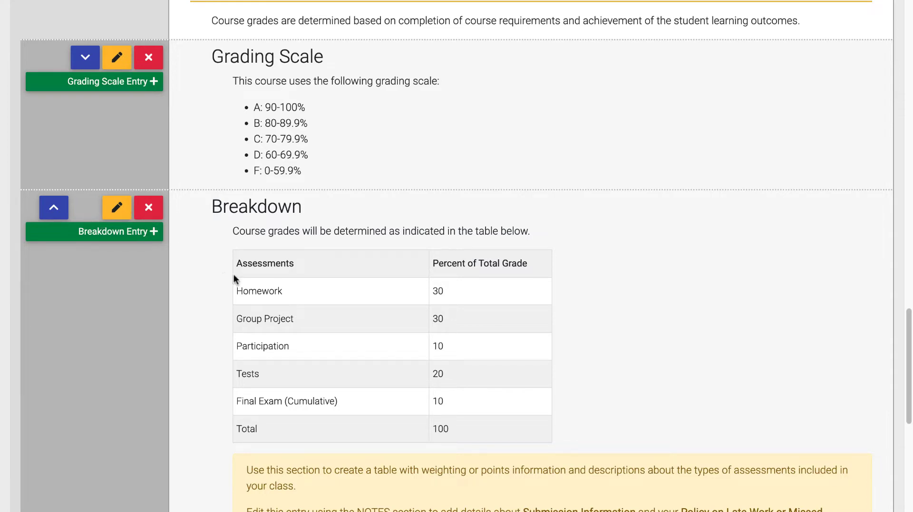
scroll(233, 275, "down", 15)
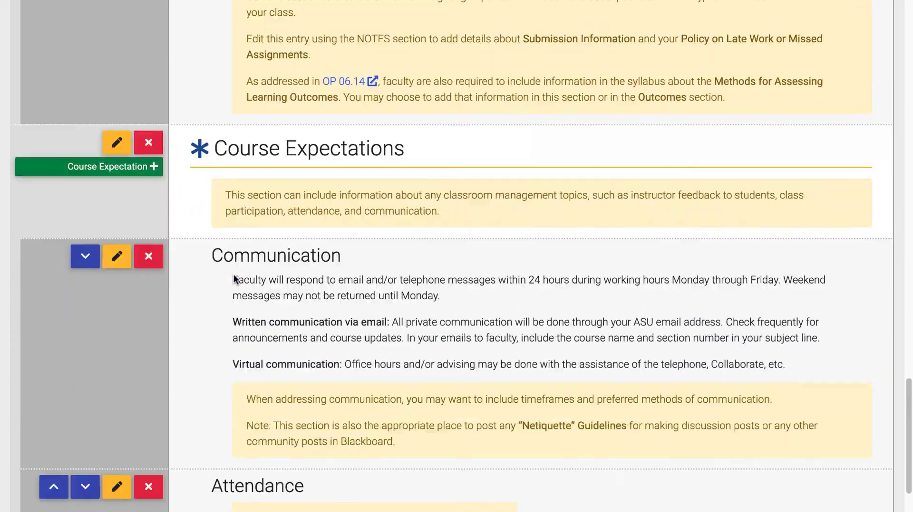
scroll(233, 275, "down", 20)
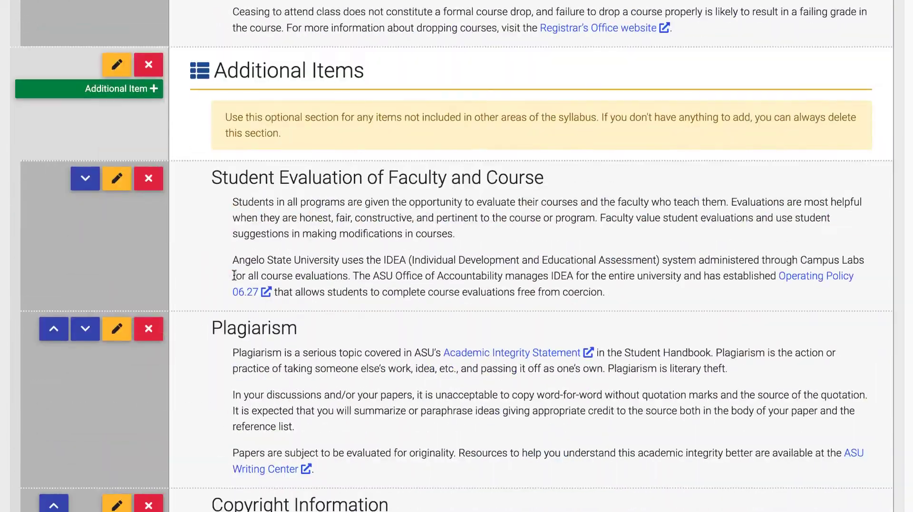
scroll(379, 421, "down", 6)
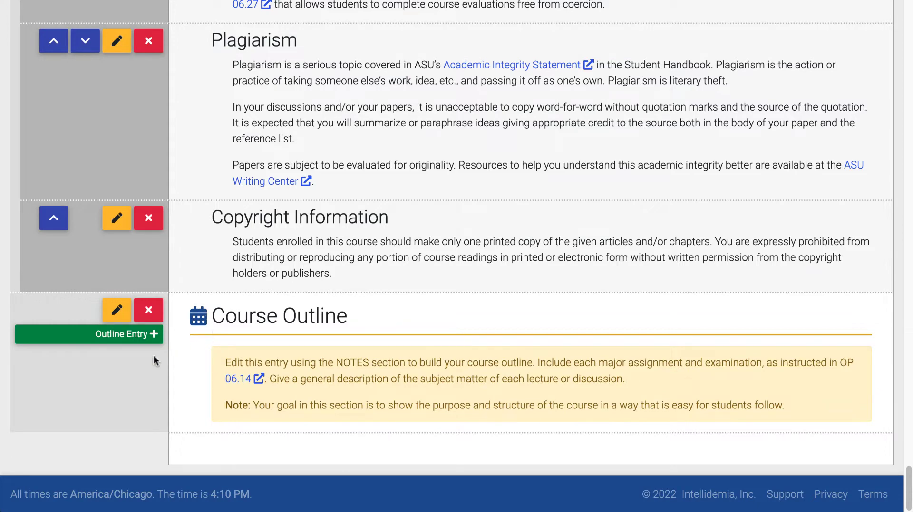
Add a new Course Outline entry with type "Welcome" and when "Week 1"
left_click(115, 334)
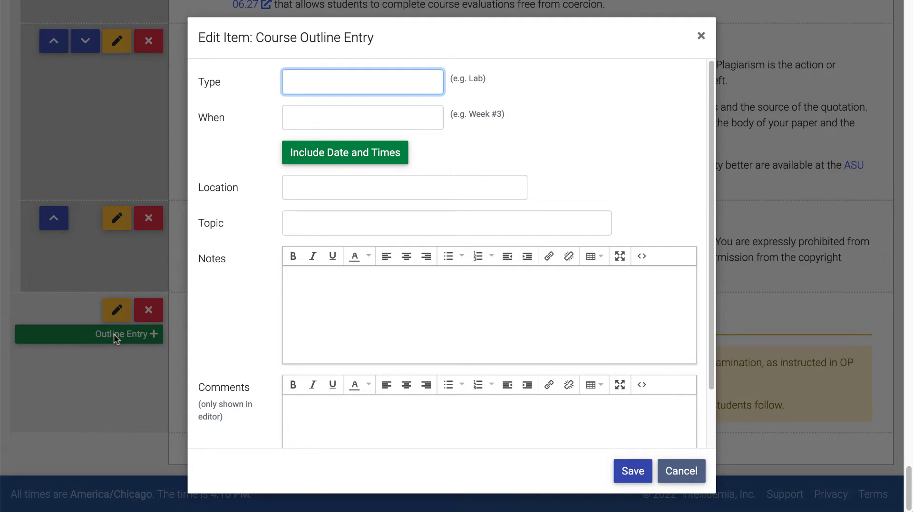
type("Welcome")
key("Tab")
type("Week")
Include date and times in the outline entry: date 2022-08-24, start time 8 a.m., end time Midnight
left_click(375, 153)
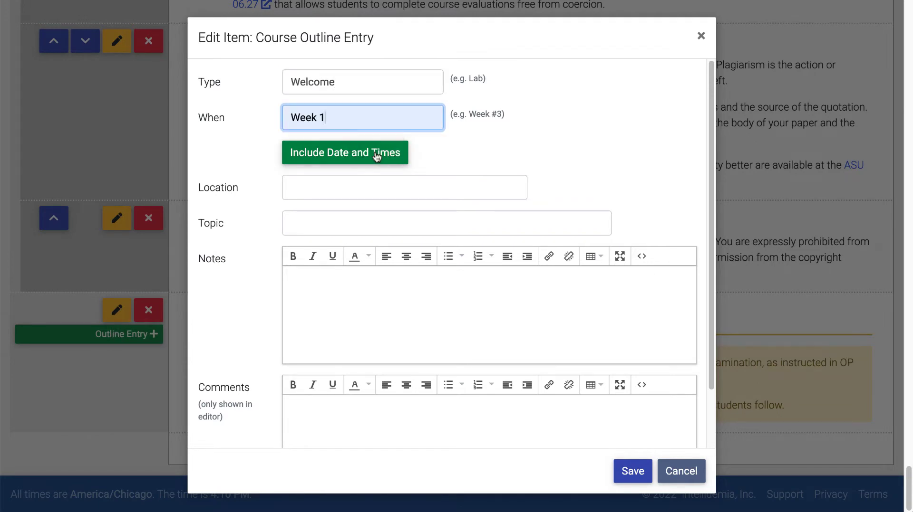
left_click(375, 155)
left_click(430, 189)
left_click(417, 219)
left_click(357, 351)
left_click(315, 222)
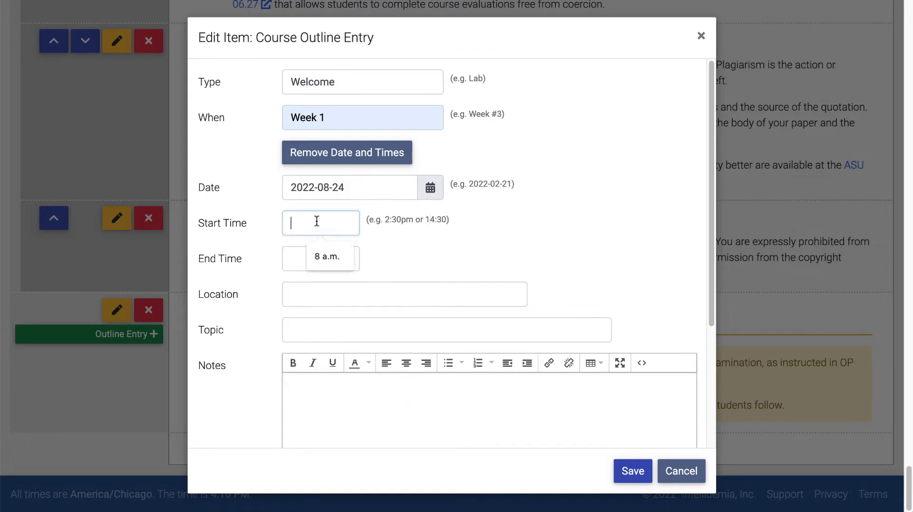
left_click(326, 258)
left_click(320, 259)
left_click(320, 293)
Set the outline entry's location to Blackboard and its topic to "Why are you taking this class?"
left_click(310, 295)
left_click(305, 329)
left_click(305, 331)
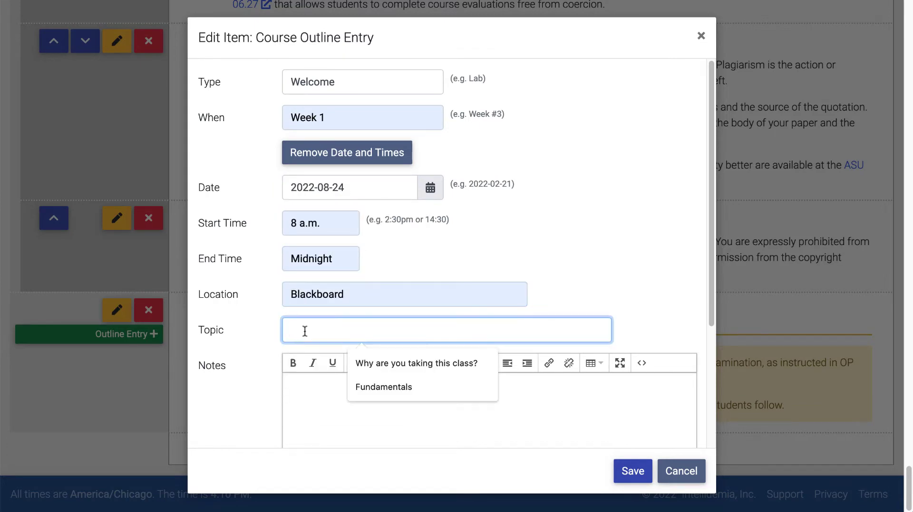
type("W")
left_click(374, 371)
Enter "Discussion board assignment" in the outline entry's notes and save the entry
left_click(298, 390)
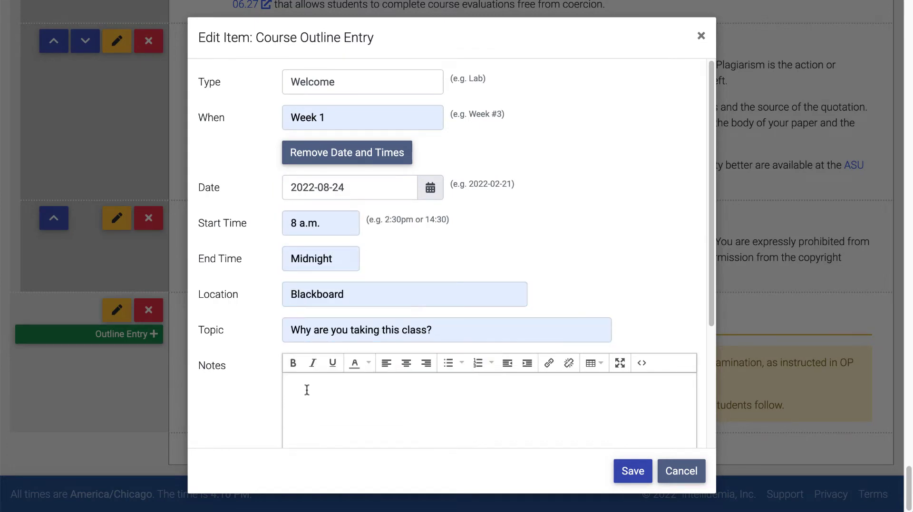
type("Discussion board assignment")
left_click(632, 471)
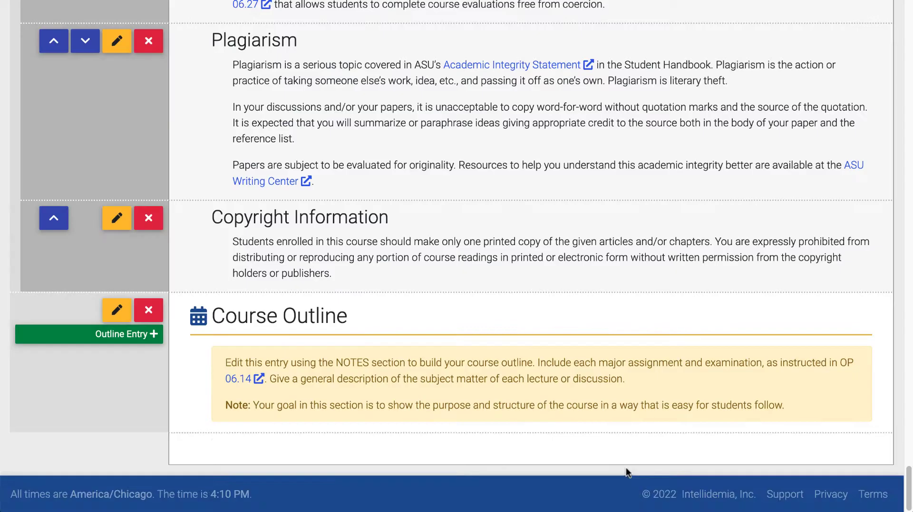
scroll(551, 339, "down", 3)
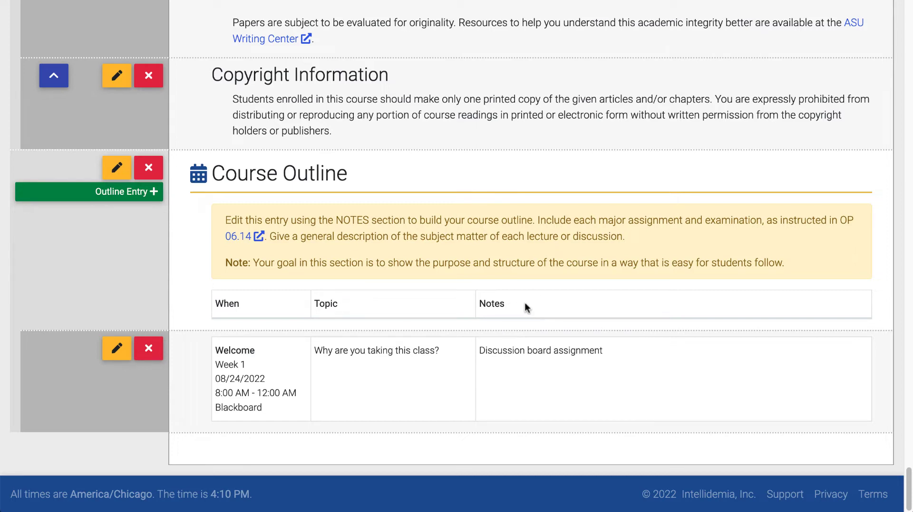
left_click(552, 304)
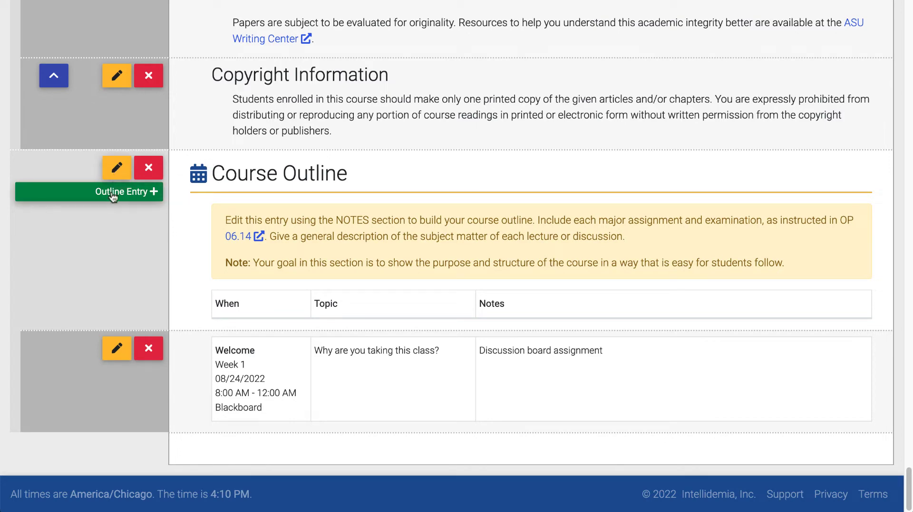
Open the general Course Outline item for editing and insert a table of four columns and four rows in its notes
left_click(114, 168)
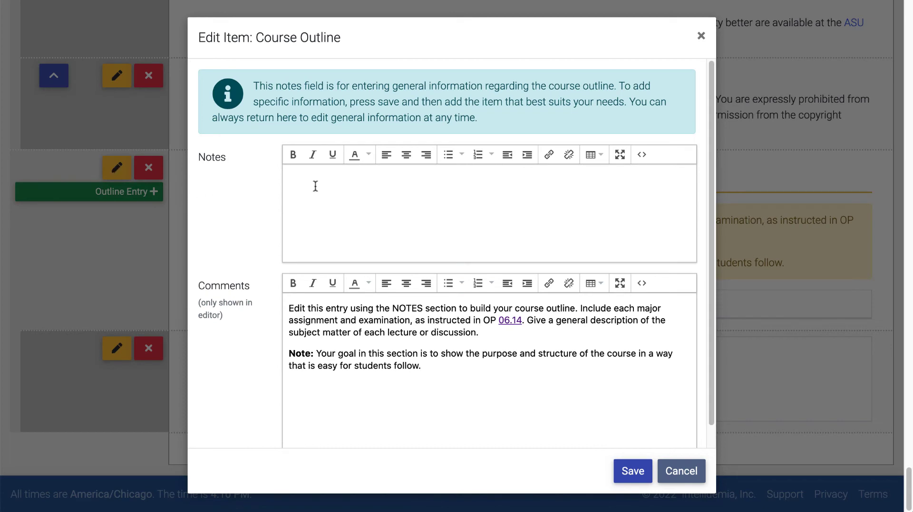
left_click(590, 156)
mouse_move(608, 175)
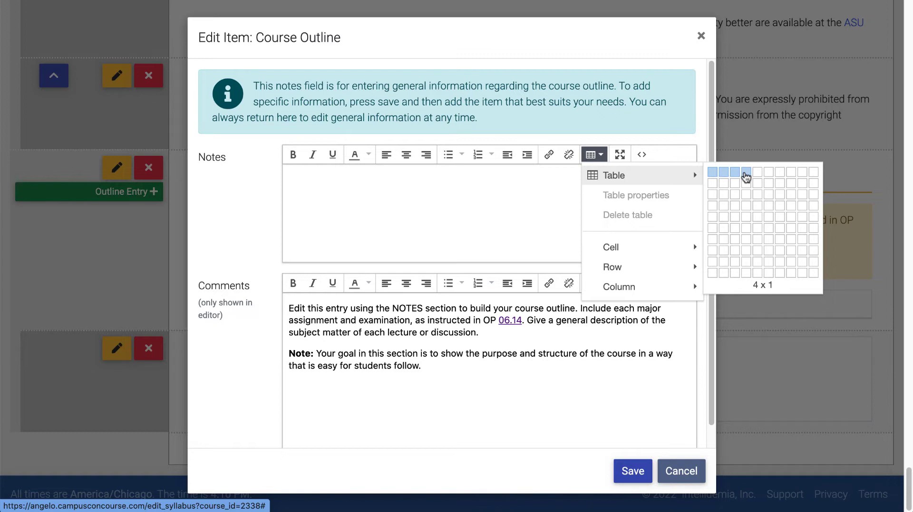
left_click(746, 205)
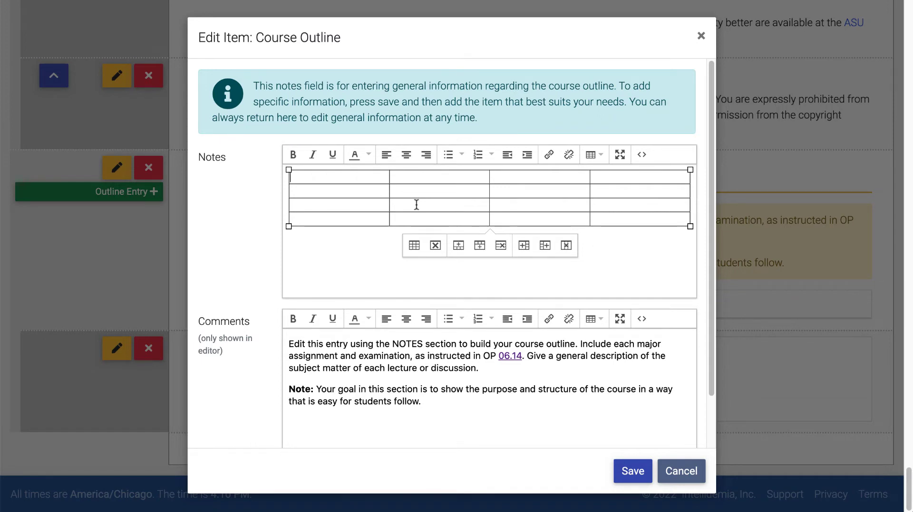
Fill the table's first row with the headings Week, Topic, Assessment and Due Date
type("Week")
key("Tab")
type("Topic")
key("Tab")
type("Assessment")
key("Tab")
type("Due Date")
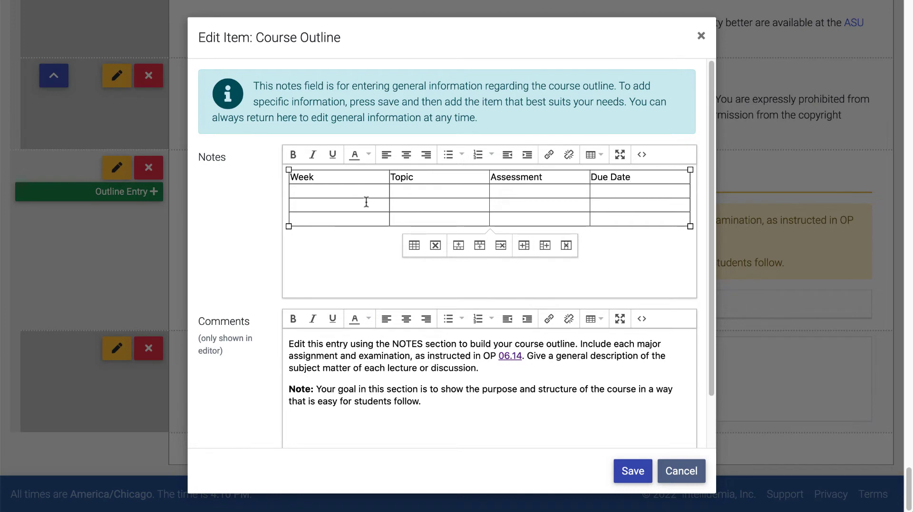
Fill the table's second row with 1, Self-Introduction, Discussion Board and 8-26
left_click(342, 192)
type("1")
key("Tab")
type("Self-Introduction")
key("Tab")
type("Discussion Board")
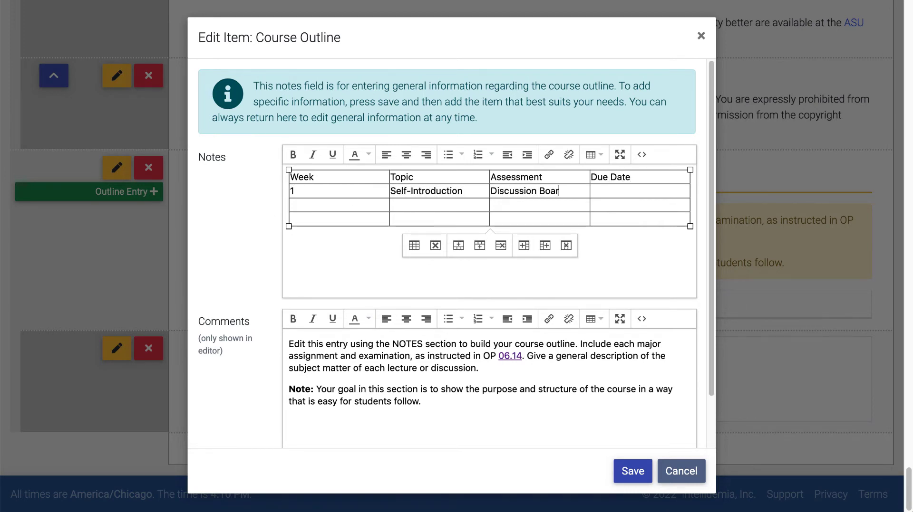
key("Tab")
type("8-26")
left_click(612, 281)
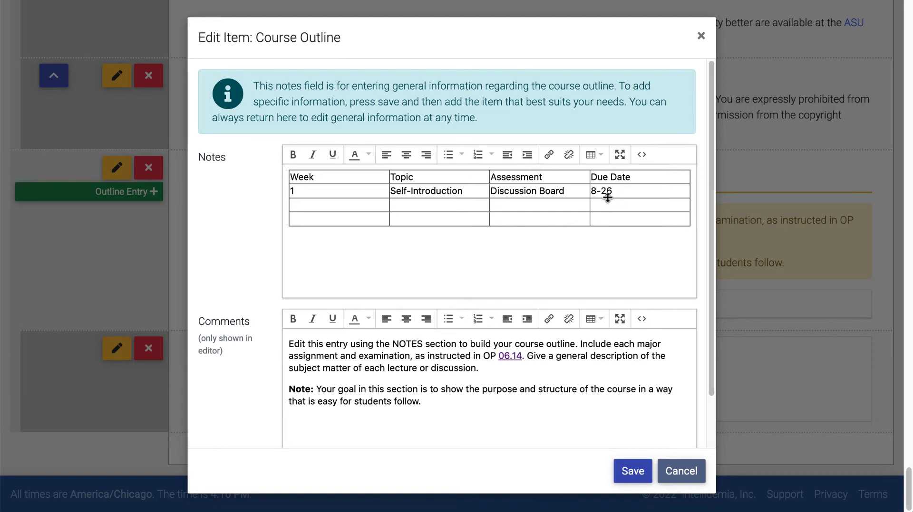
Select the table's first row and set its row type to Header
left_click(647, 177)
left_click_drag(648, 177, 304, 179)
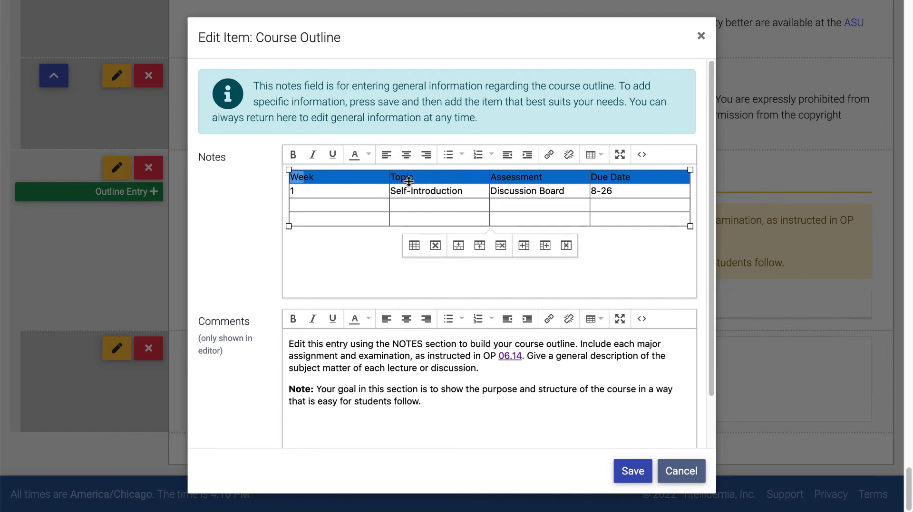
left_click(599, 156)
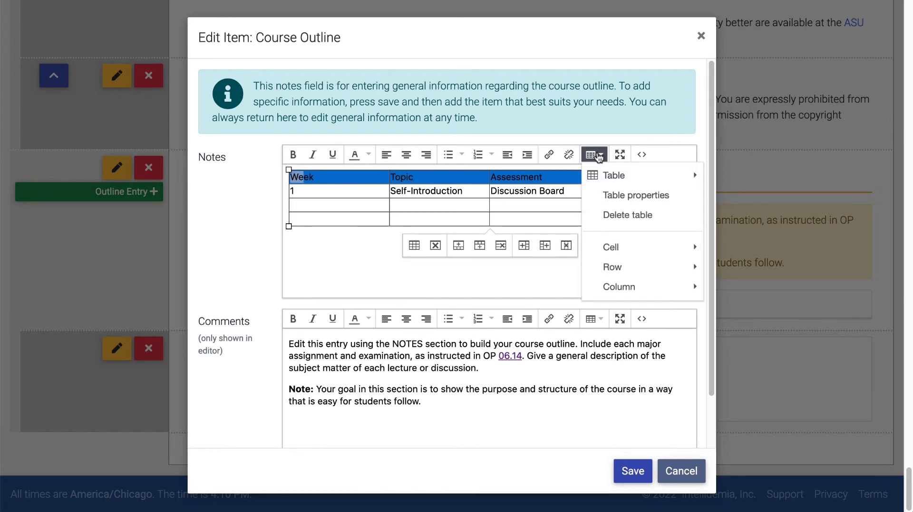
mouse_move(613, 247)
mouse_move(612, 266)
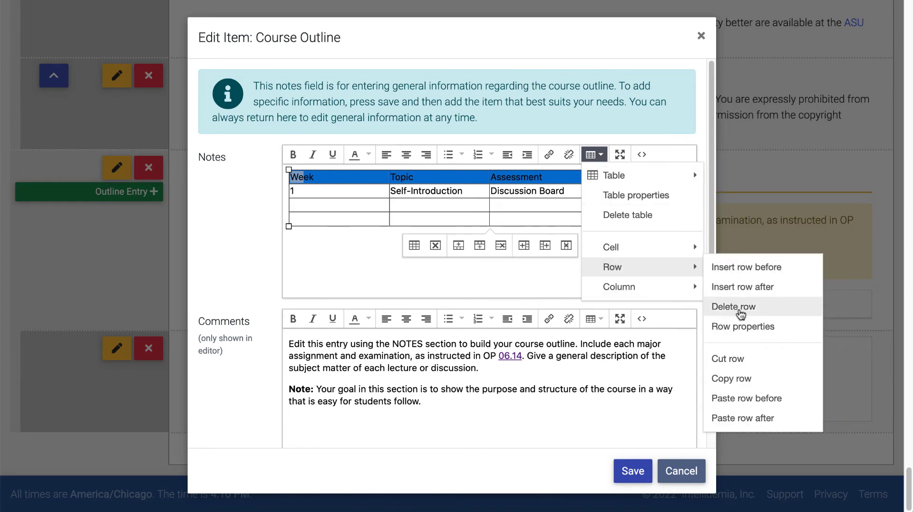
left_click(745, 327)
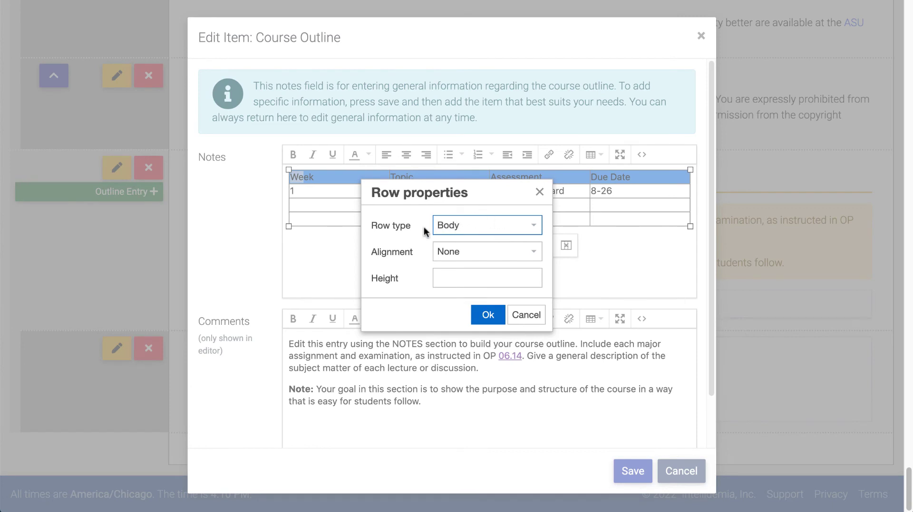
left_click(536, 229)
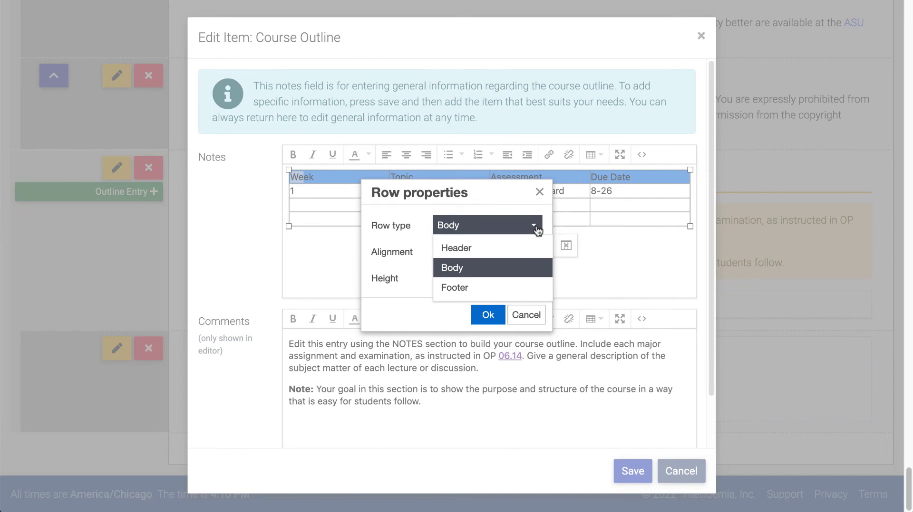
left_click(472, 248)
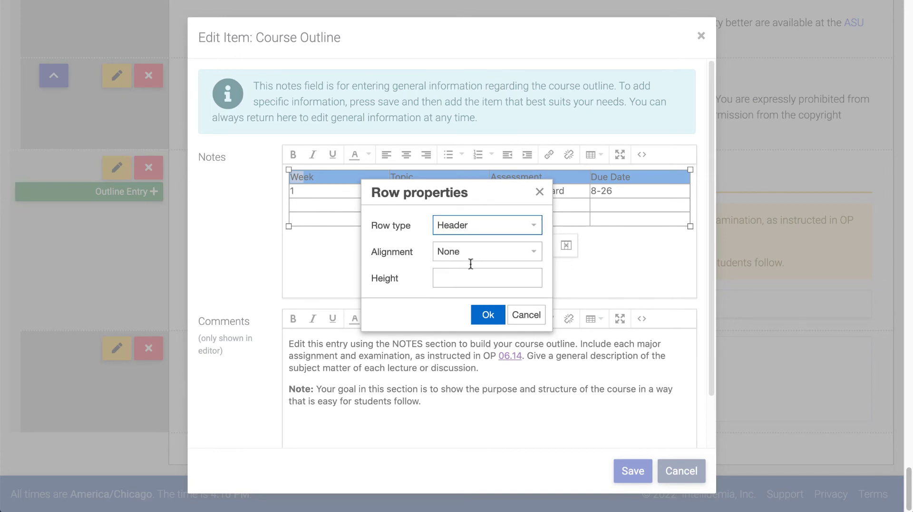
left_click(489, 314)
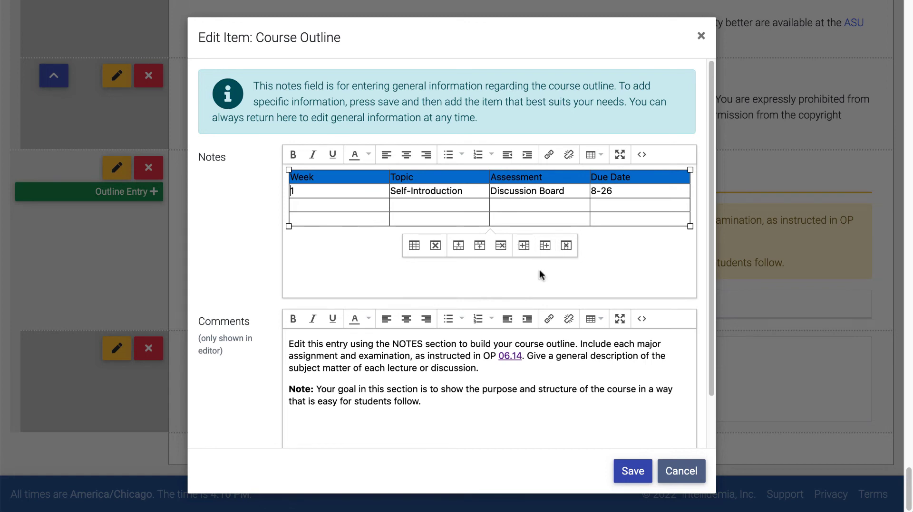
Save the Course Outline notes containing the new table
right_click(548, 206)
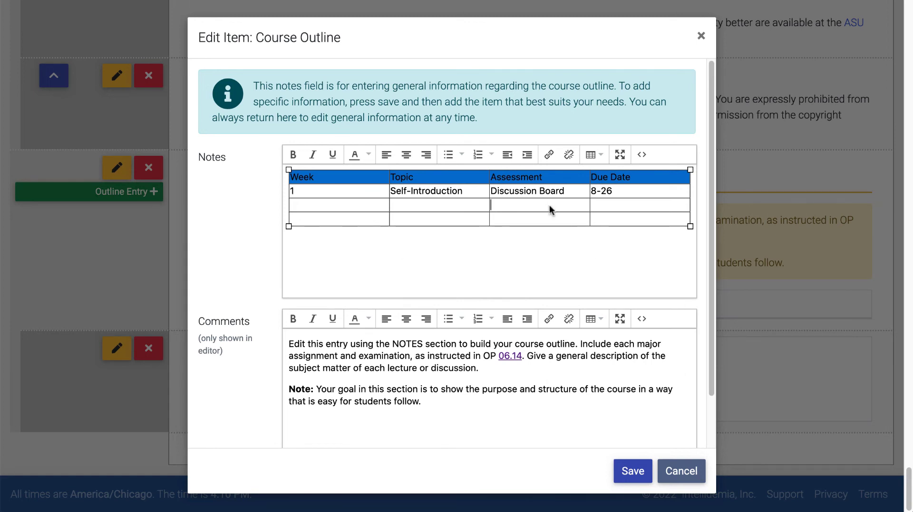
left_click(441, 218)
left_click(633, 469)
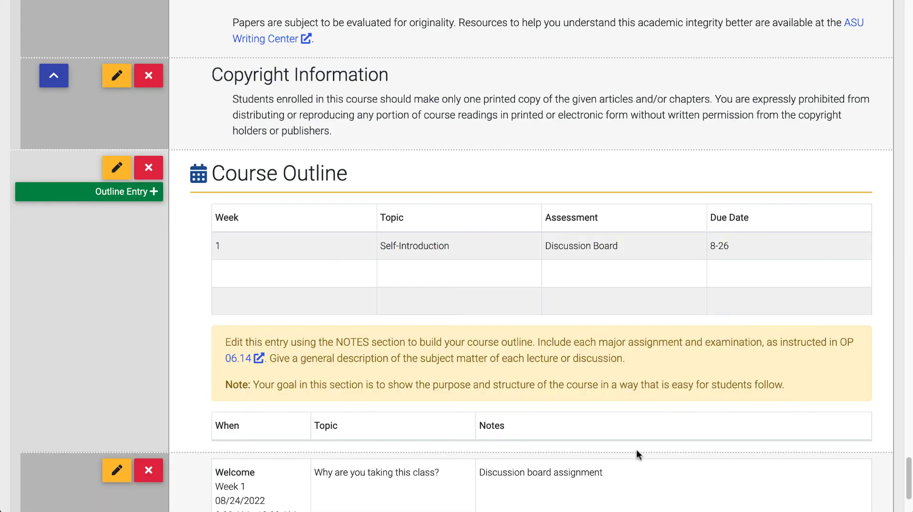